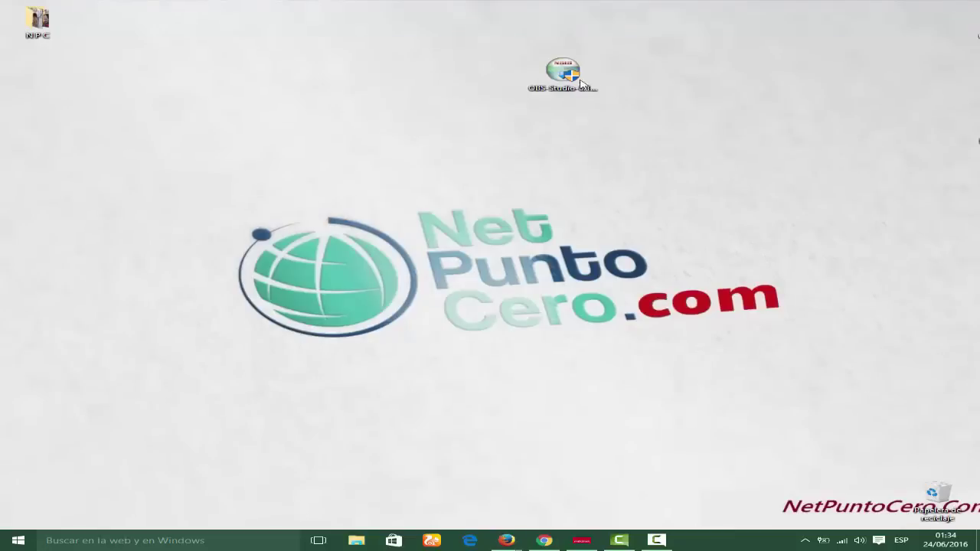
Install OBS Studio 0.14.2 from the desktop installer with the default location and finish setup with the run option enabled.
left_click_drag(580, 85, 615, 162)
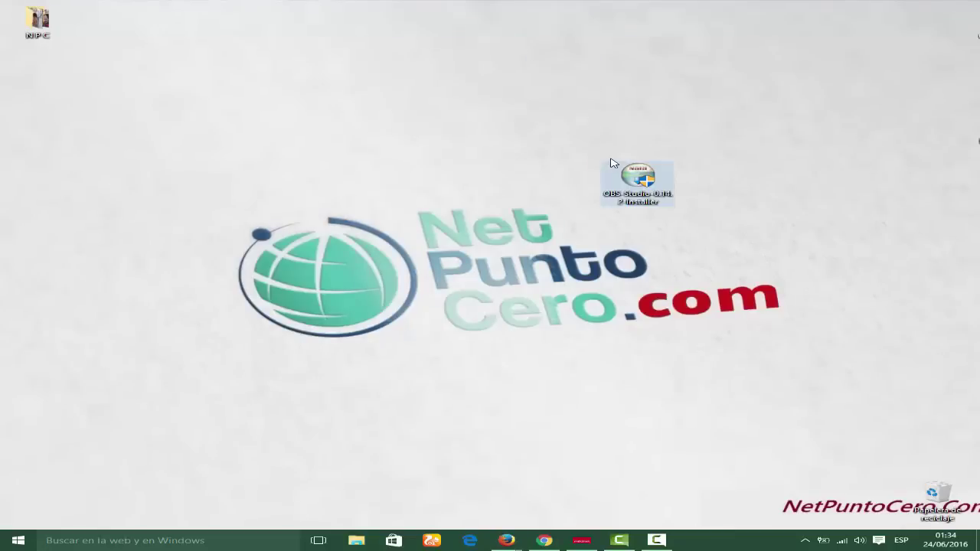
double_click(643, 180)
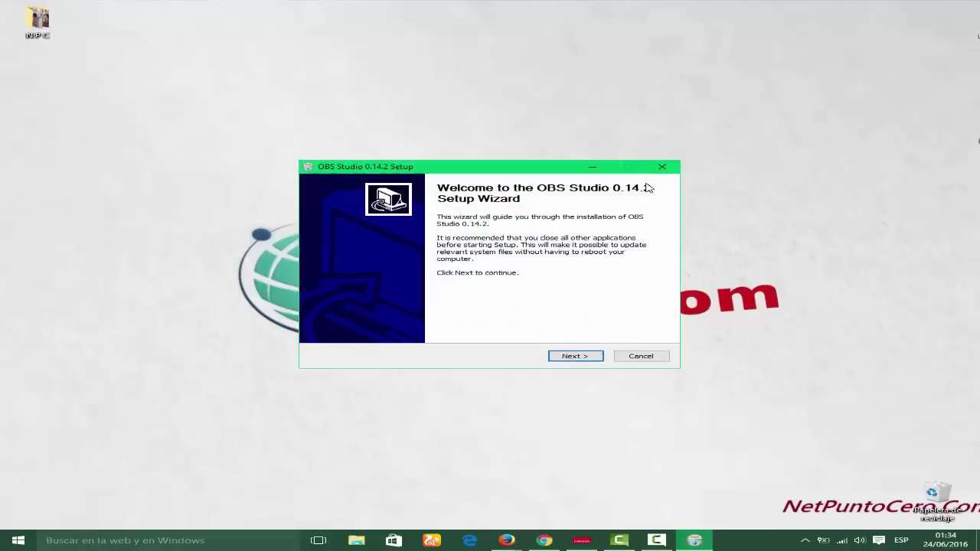
left_click(576, 359)
left_click(577, 358)
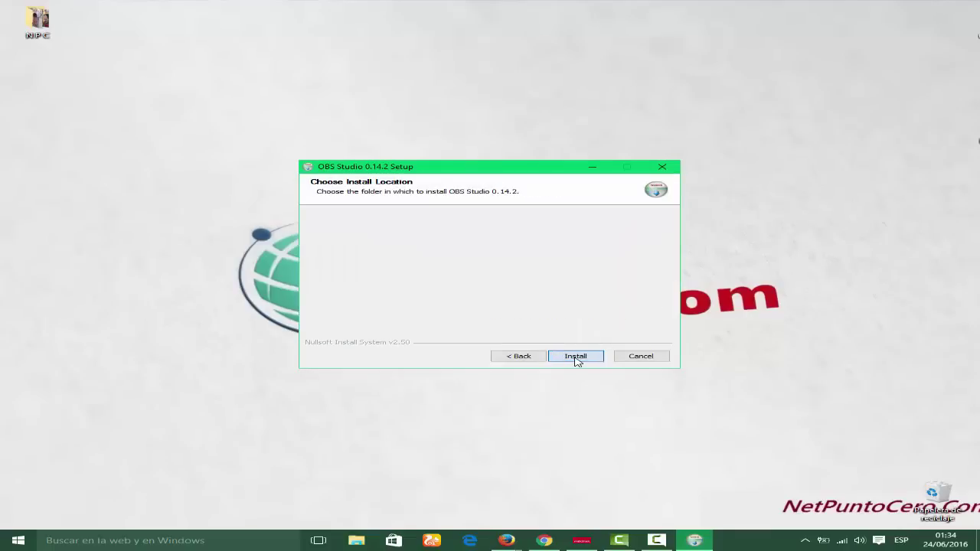
left_click(576, 357)
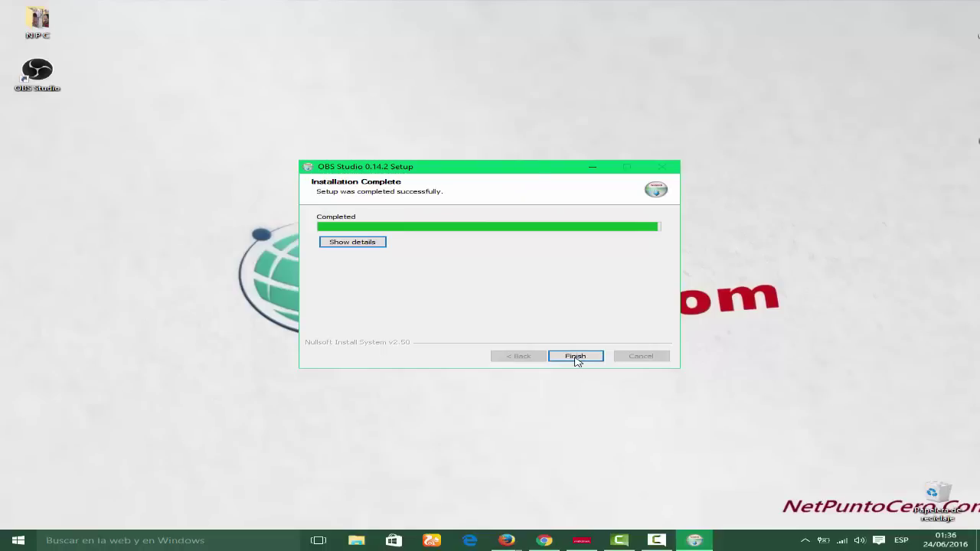
left_click(576, 357)
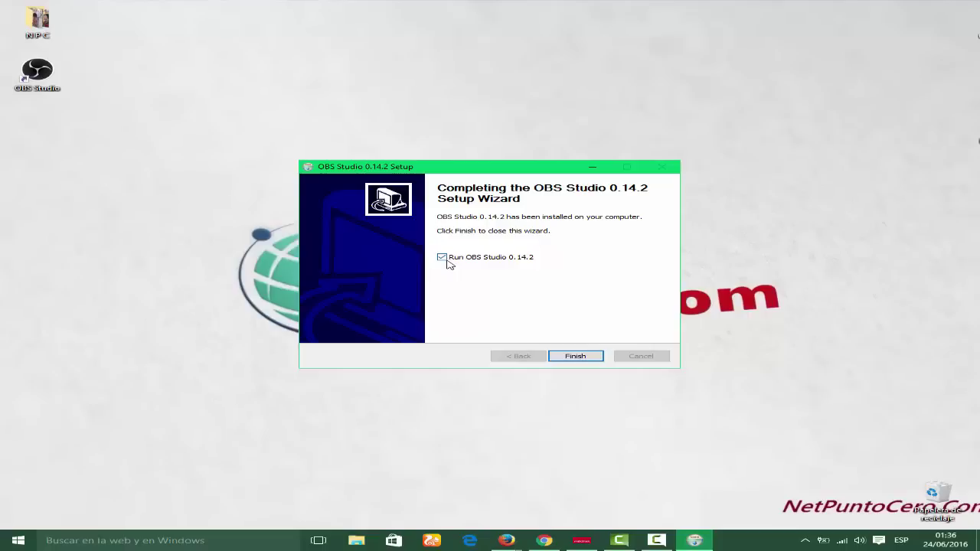
left_click(573, 357)
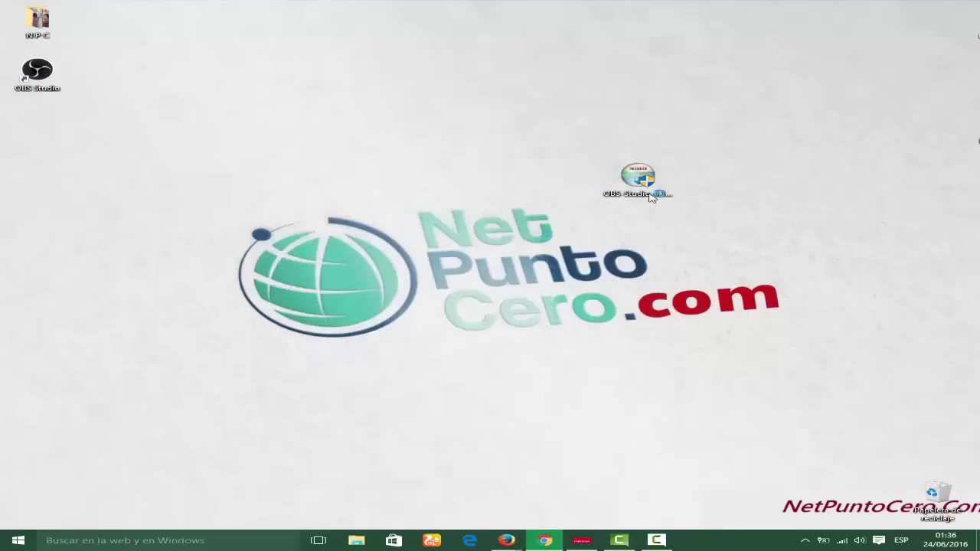
Reposition the OBS Studio installer and the OBS Studio shortcut on the desktop.
left_click_drag(637, 180, 713, 77)
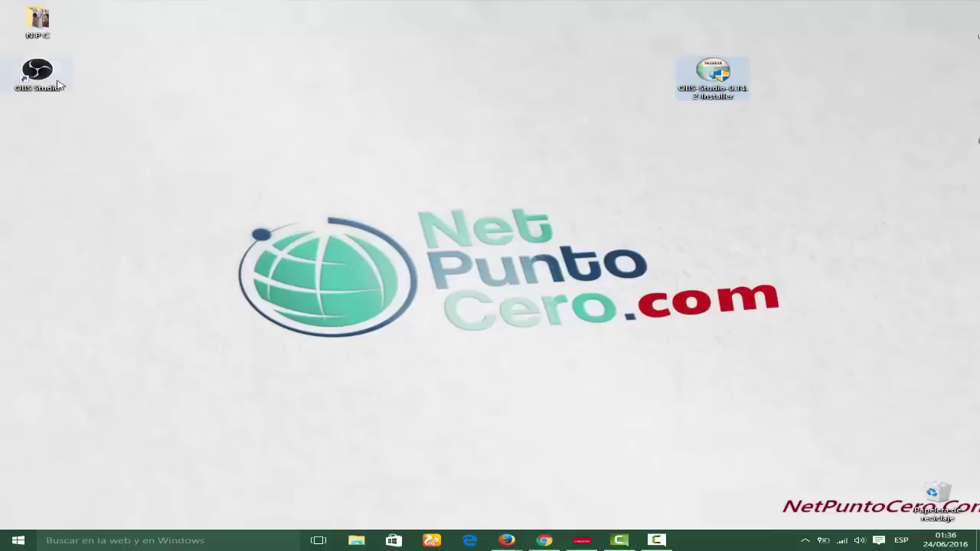
left_click_drag(60, 86, 312, 119)
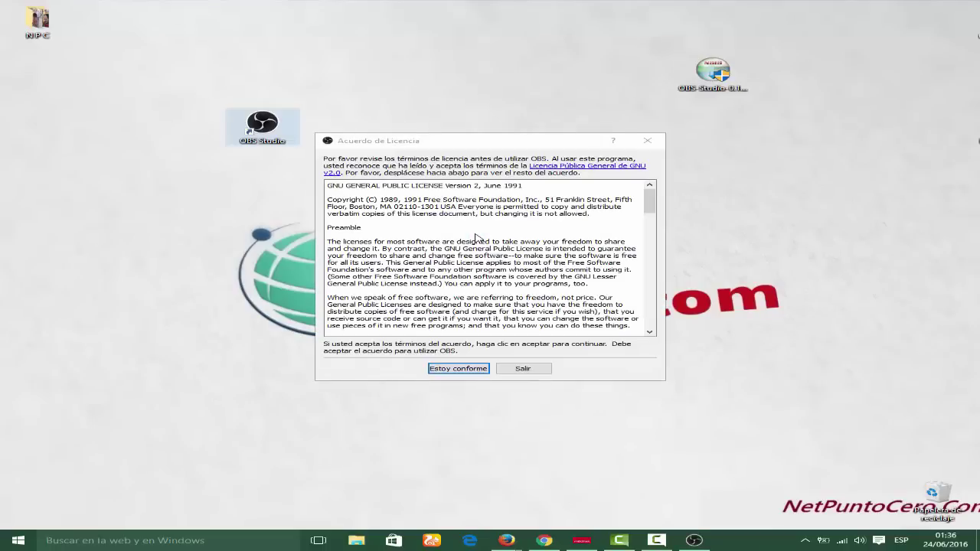
Look through the OBS license agreement and accept it to open the program's main window.
left_click(649, 222)
left_click_drag(660, 325, 655, 198)
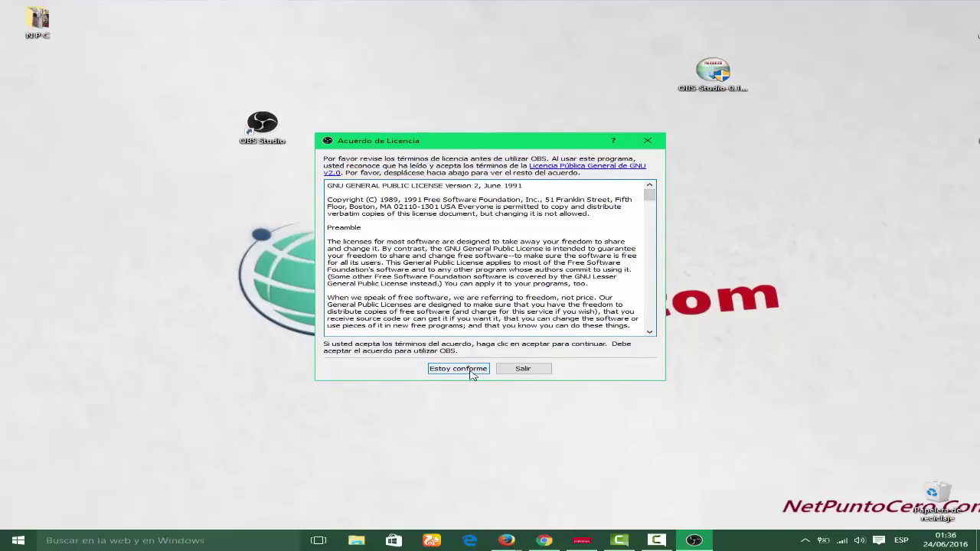
left_click(472, 372)
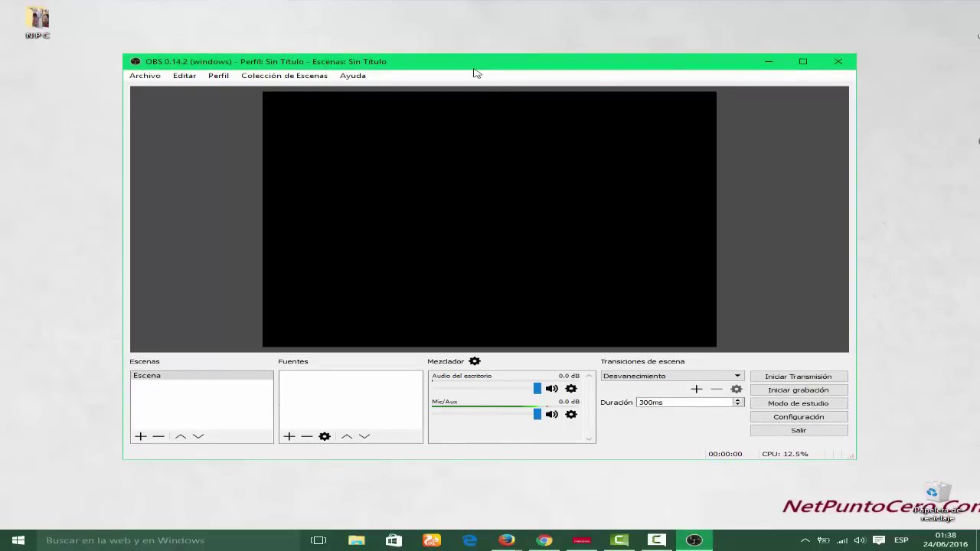
mouse_move(473, 60)
left_mouse_down()
mouse_move(481, 61)
mouse_move(479, 43)
mouse_move(482, 67)
left_mouse_up()
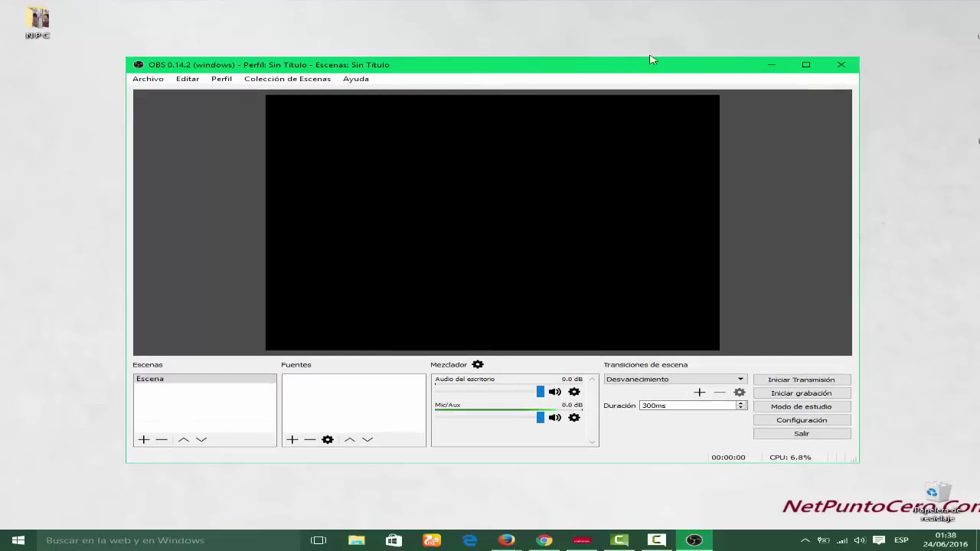
Switch to Chrome and start Broadcast on Facebook Live from the iag.me article about broadcasting from a computer.
left_click(544, 540)
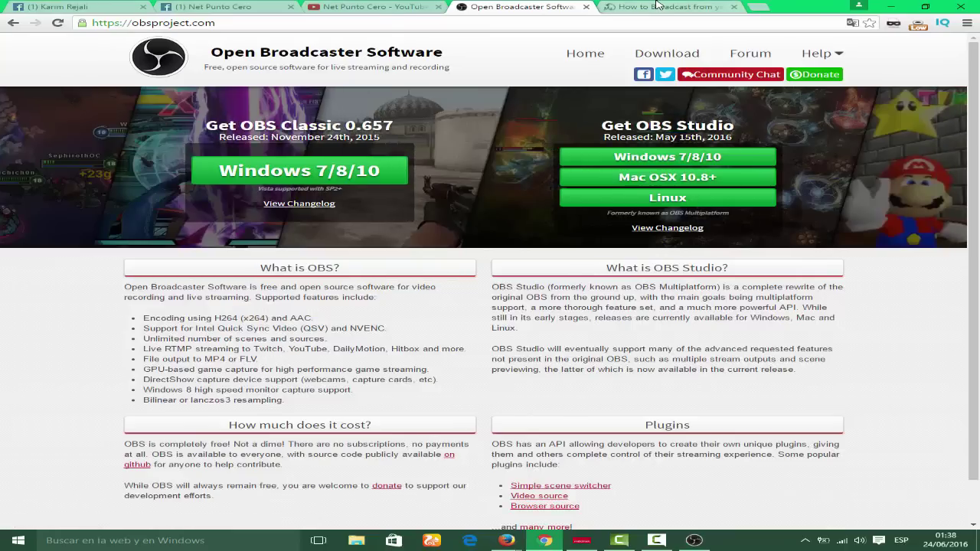
left_click(660, 8)
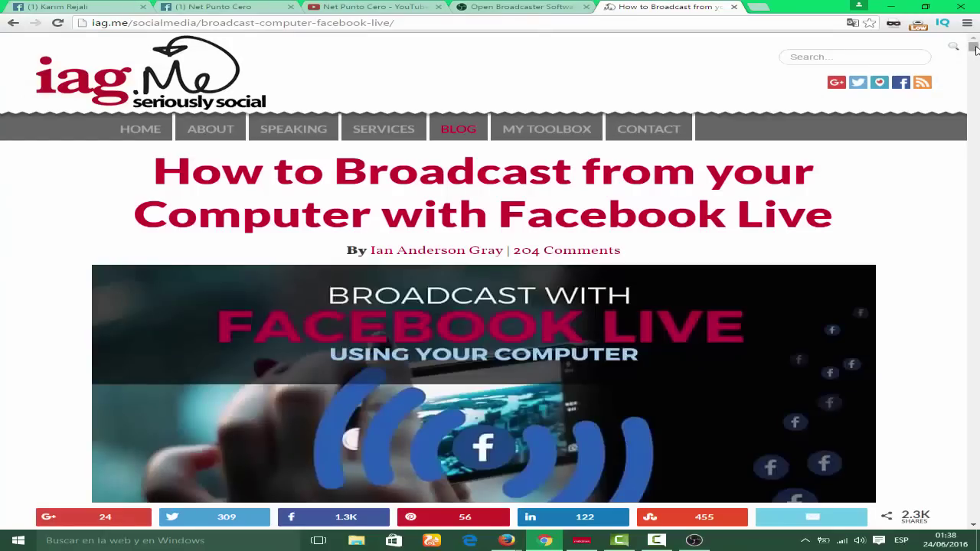
left_click_drag(975, 49, 975, 53)
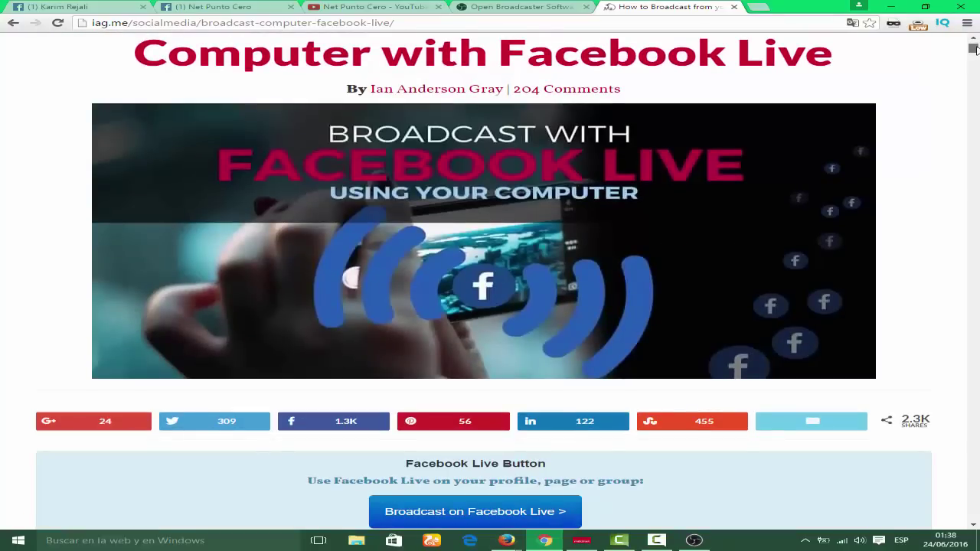
left_click_drag(974, 49, 975, 61)
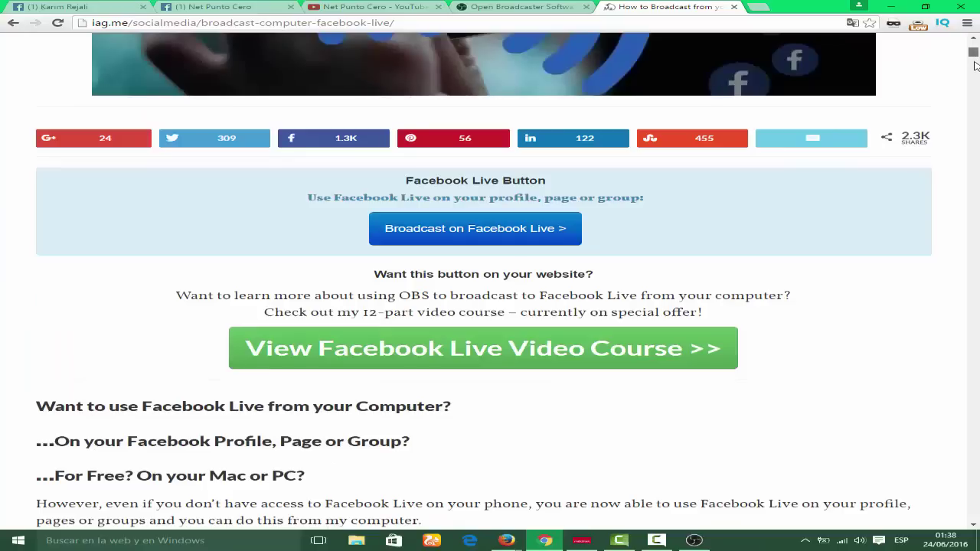
left_click_drag(974, 51, 974, 55)
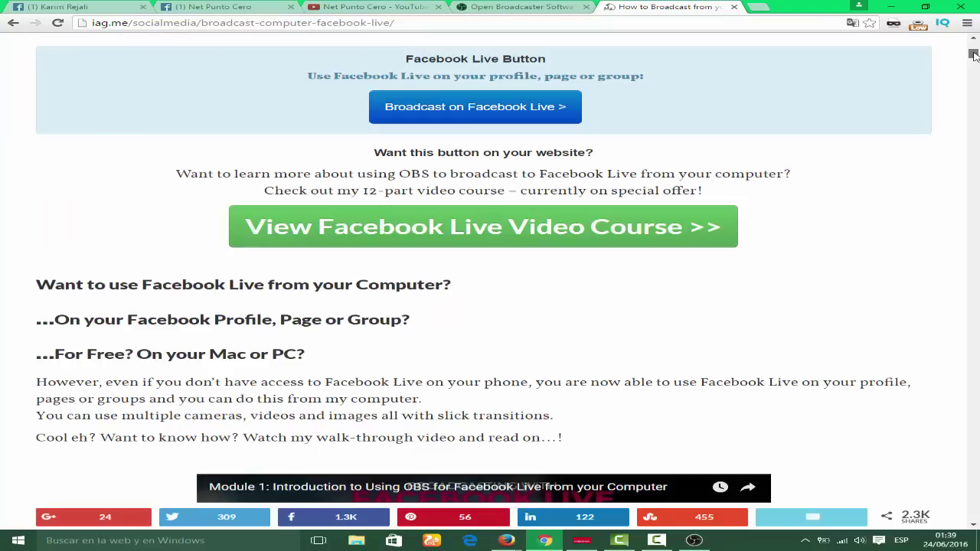
left_click(532, 113)
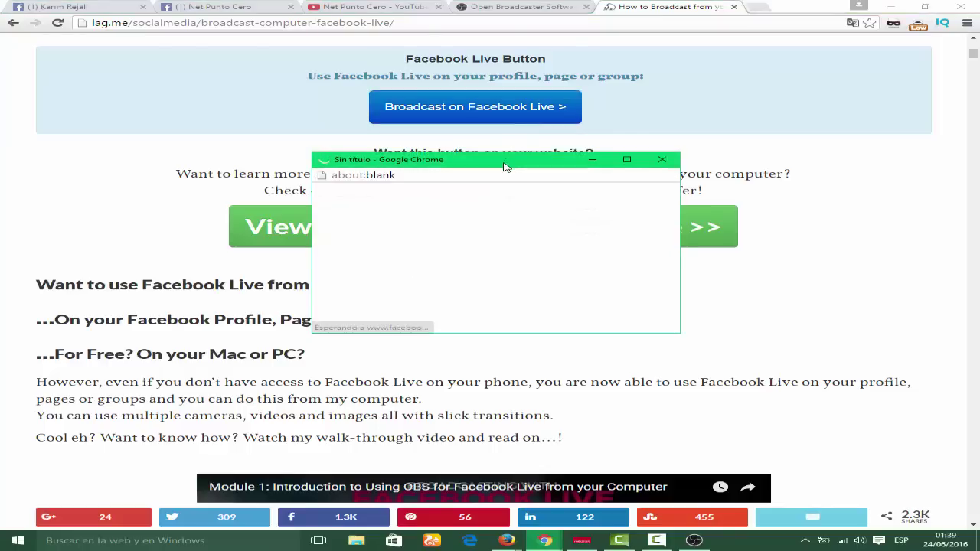
left_click_drag(495, 161, 463, 148)
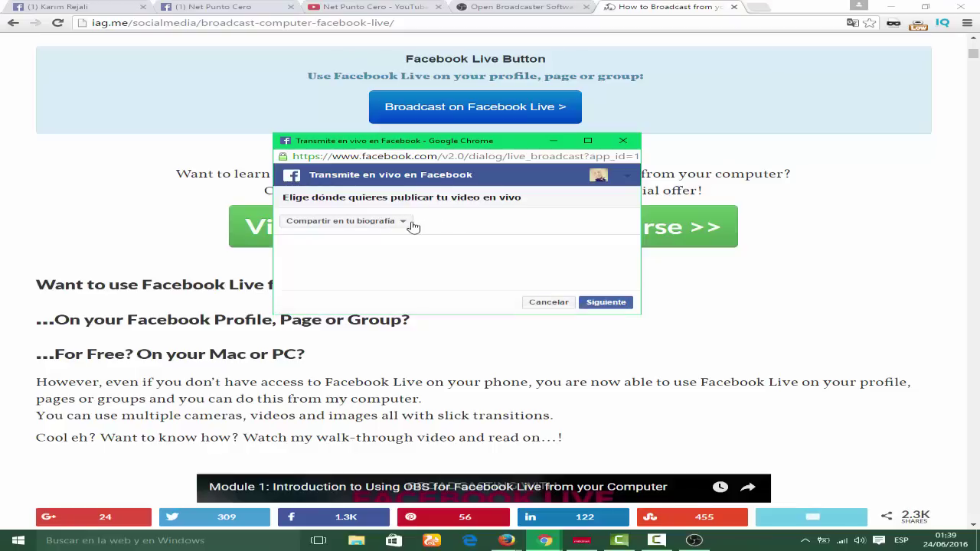
Review the live video destinations, keep "Compartir en tu biografía" and continue to the broadcast setup.
left_click(404, 222)
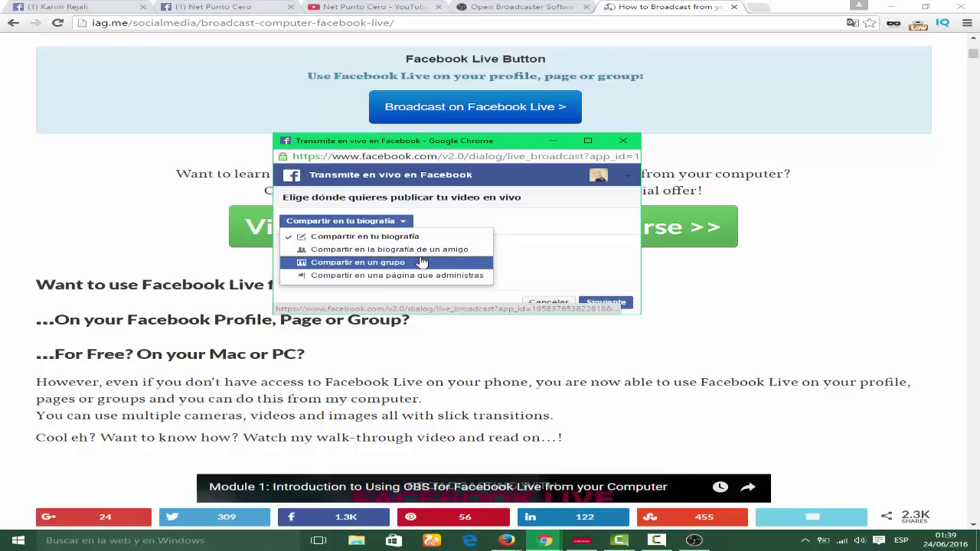
left_click(526, 200)
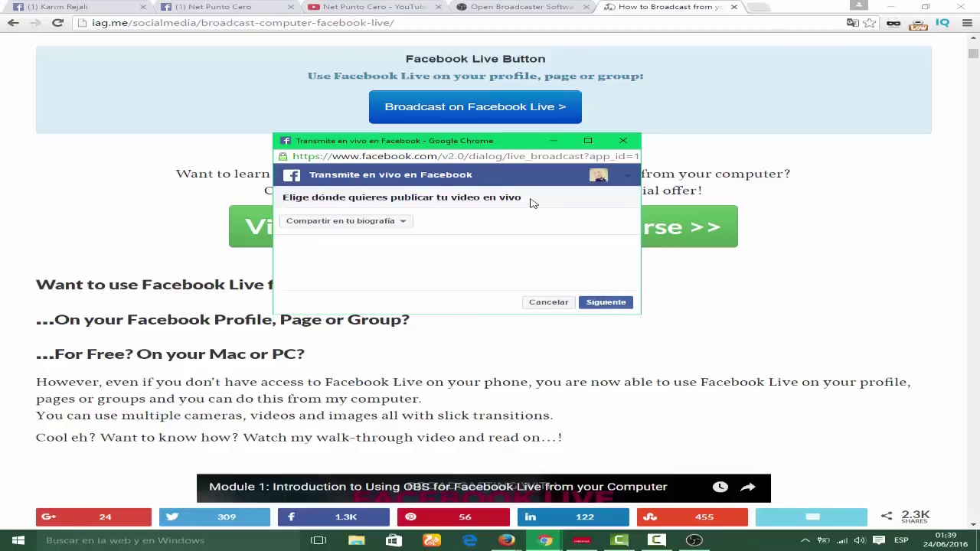
left_click(401, 221)
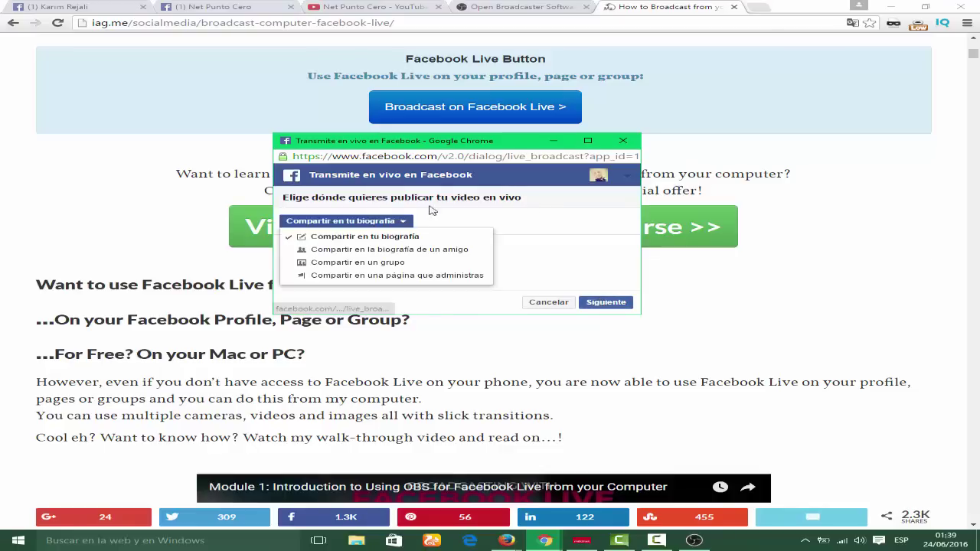
left_click(509, 196)
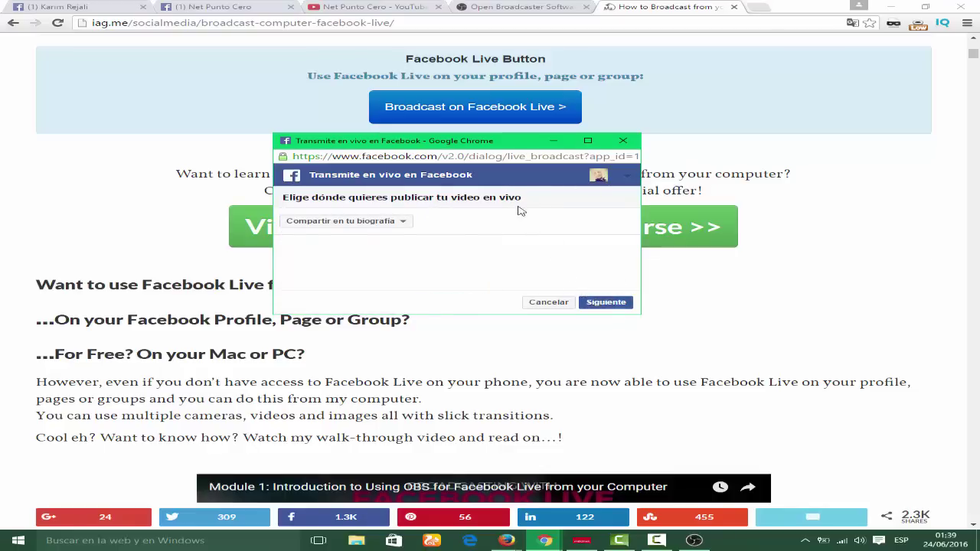
left_click(606, 302)
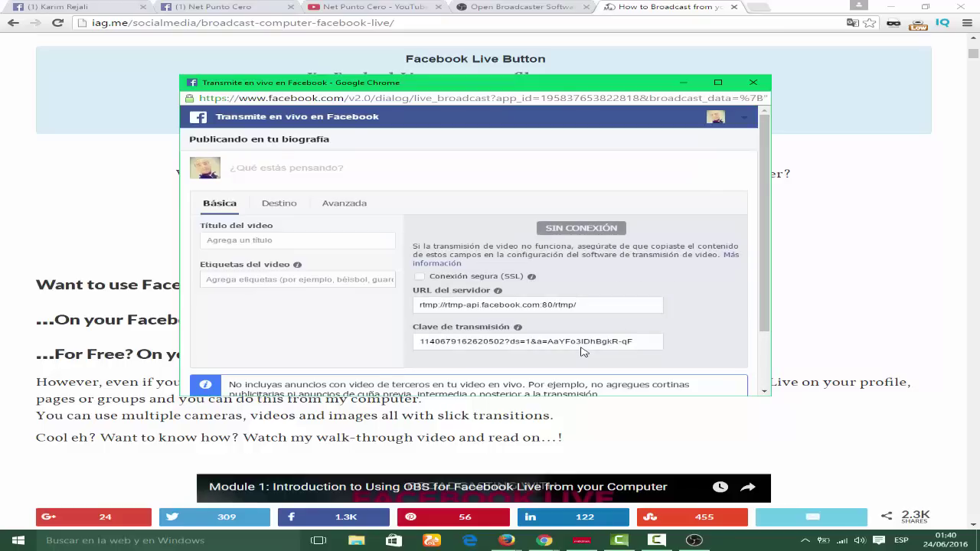
Copy the stream key (Clave de transmisión) from the Facebook live broadcast setup.
left_click(499, 340)
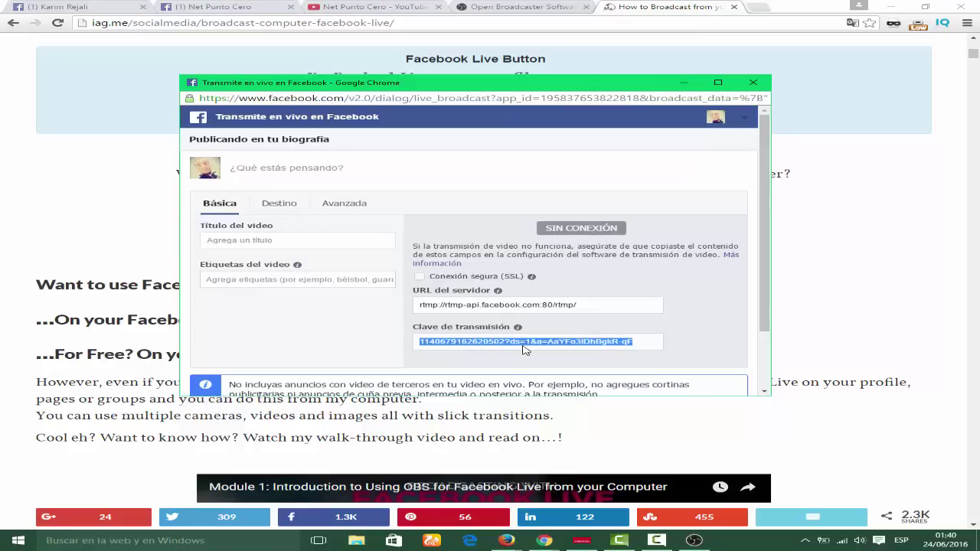
right_click(526, 349)
left_click(545, 367)
Switch back to OBS Studio and paste the copied stream key into Clave de retransmisión in the Emision settings.
left_click(685, 85)
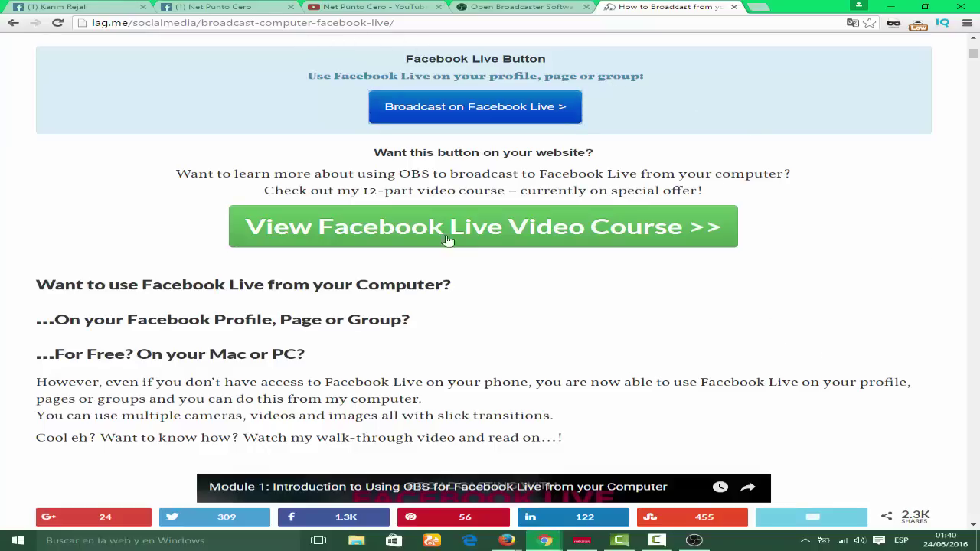
left_click(895, 5)
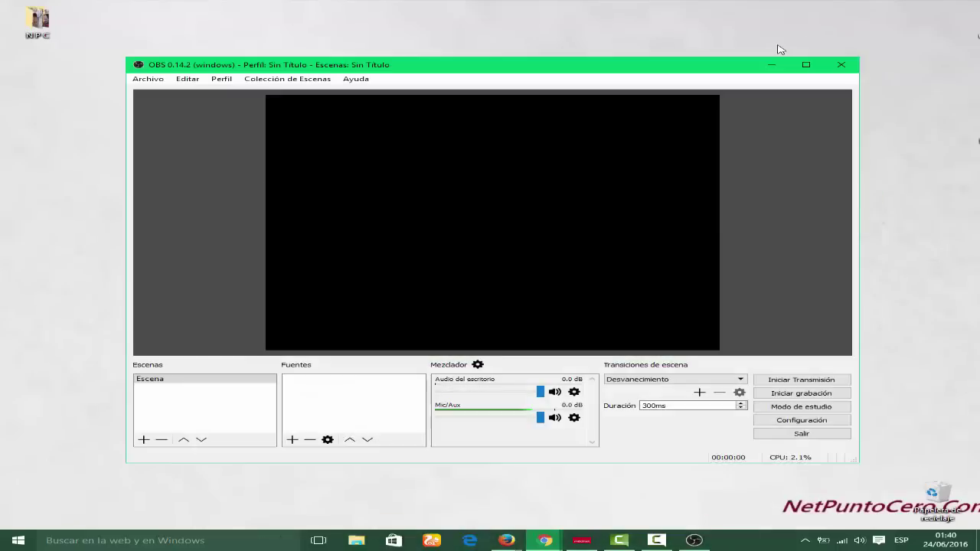
left_click_drag(584, 73, 574, 55)
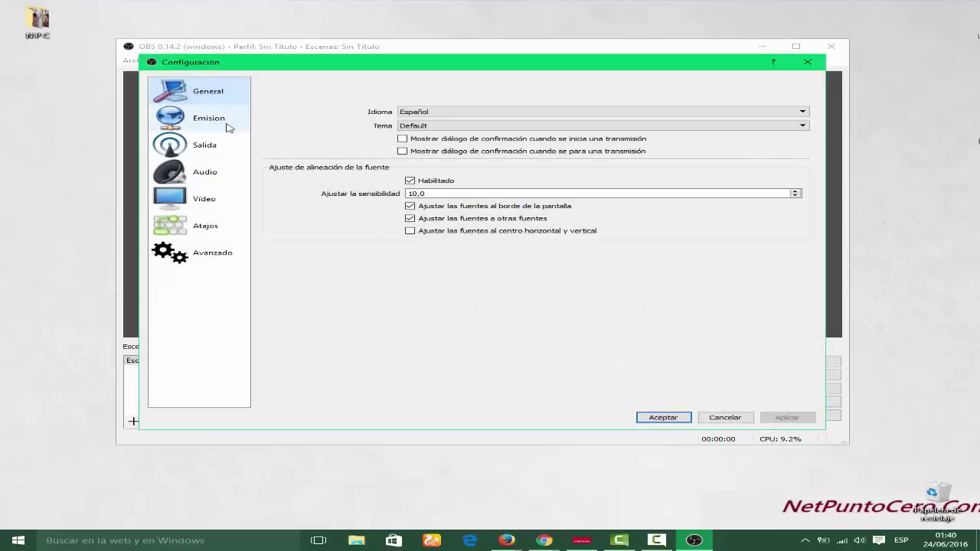
left_click(205, 124)
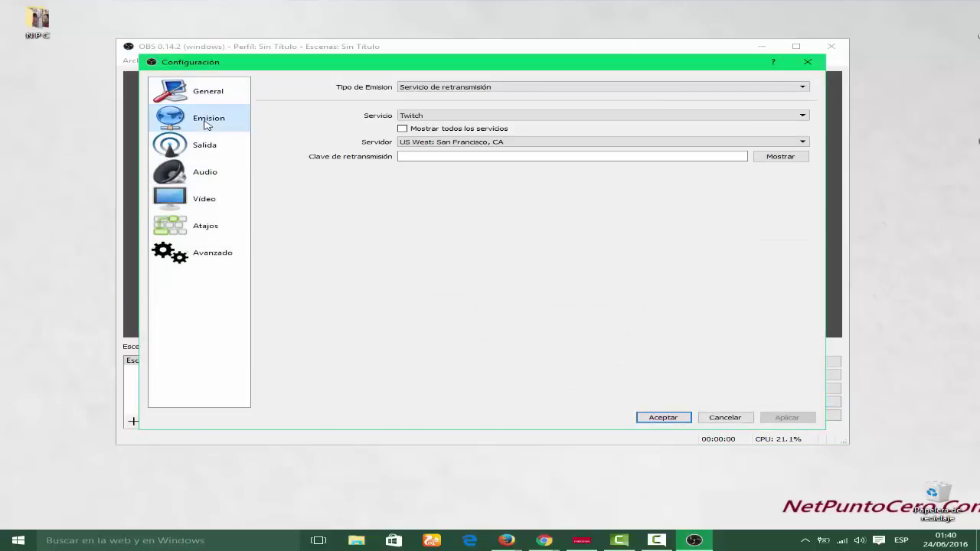
left_click(468, 157)
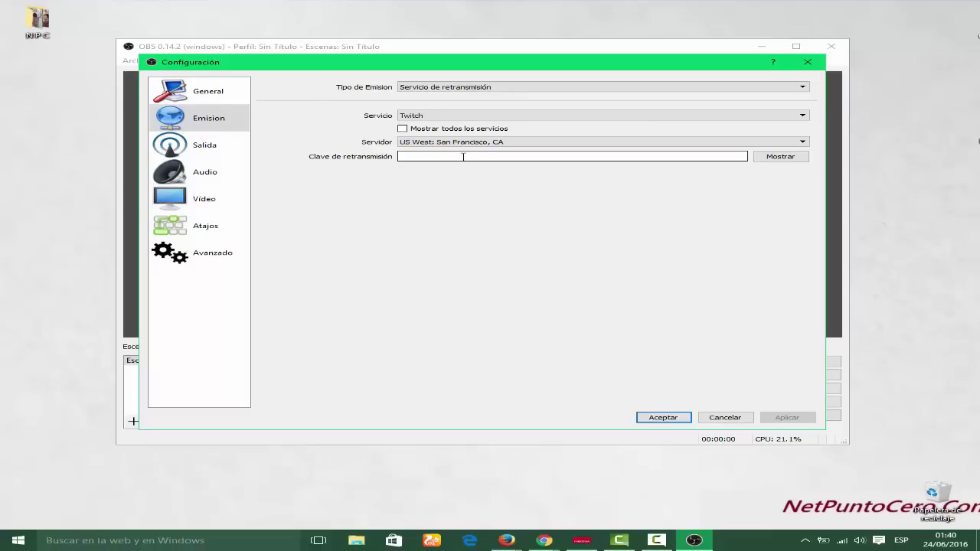
right_click(463, 157)
left_click(505, 215)
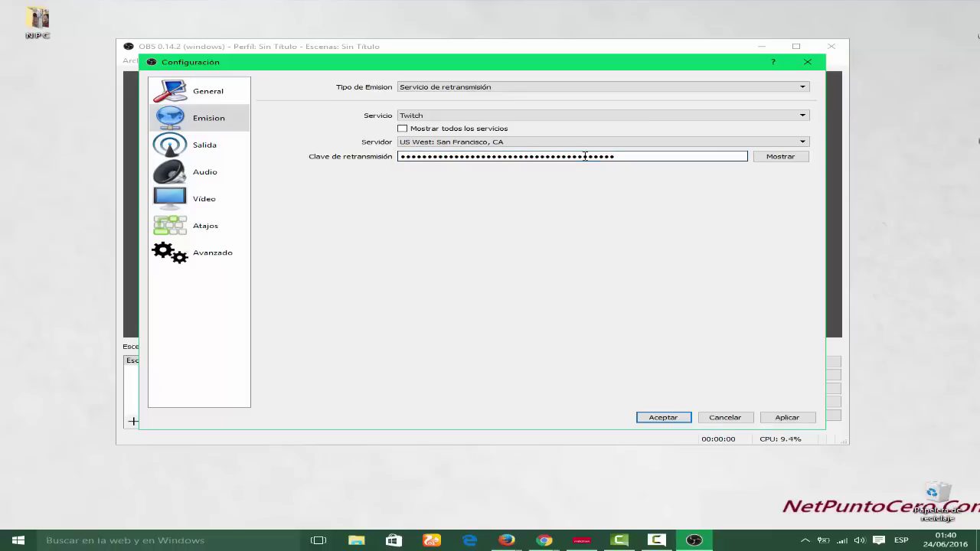
Set the streaming service to Facebook Live, then apply and accept the settings.
left_click(604, 118)
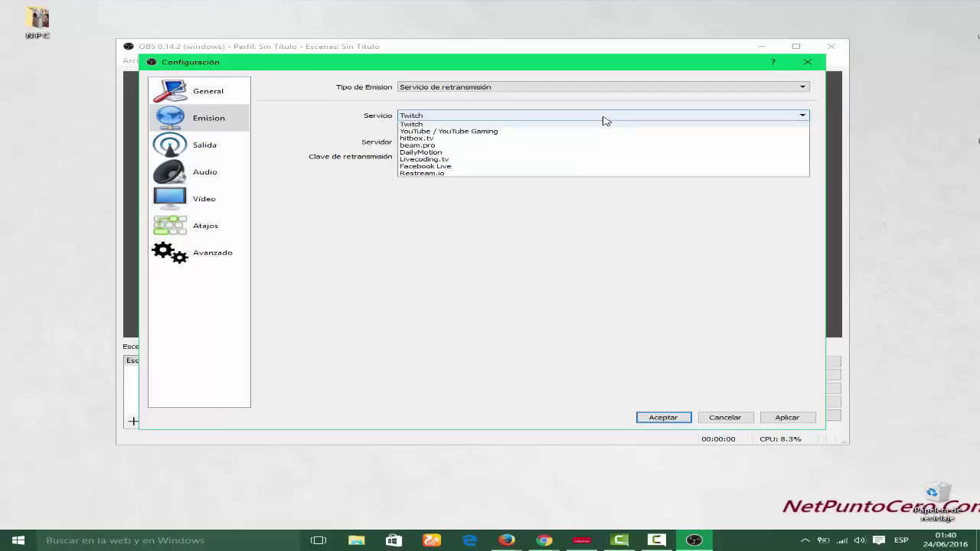
left_click(545, 166)
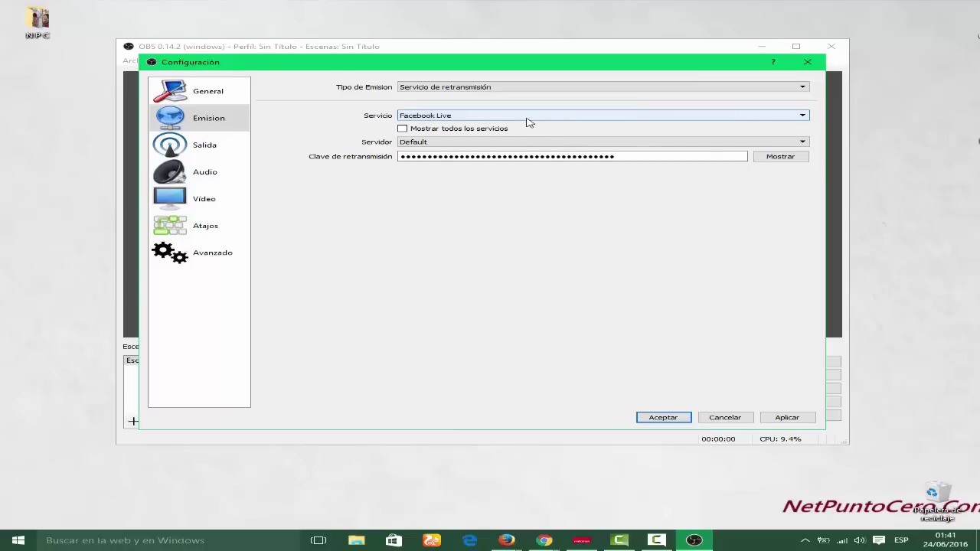
left_click(788, 418)
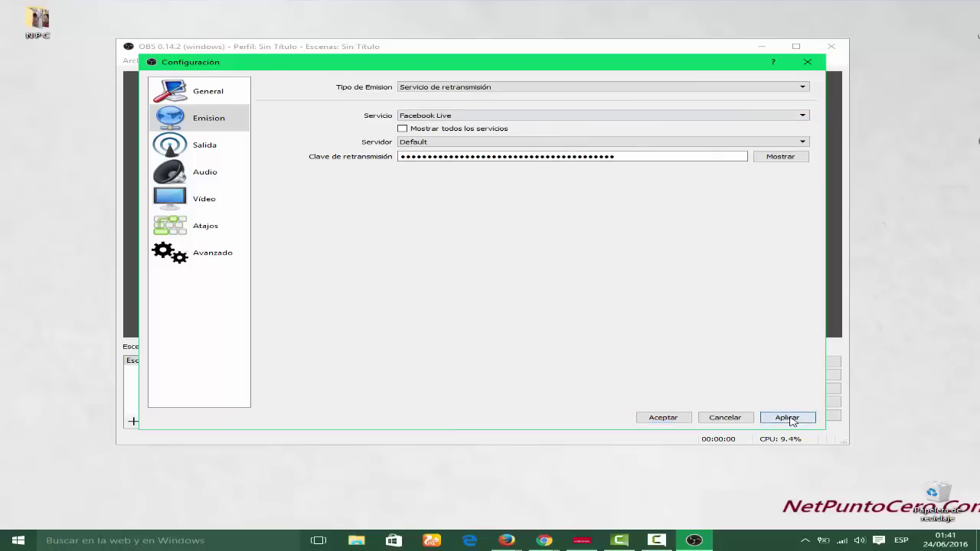
left_click(662, 417)
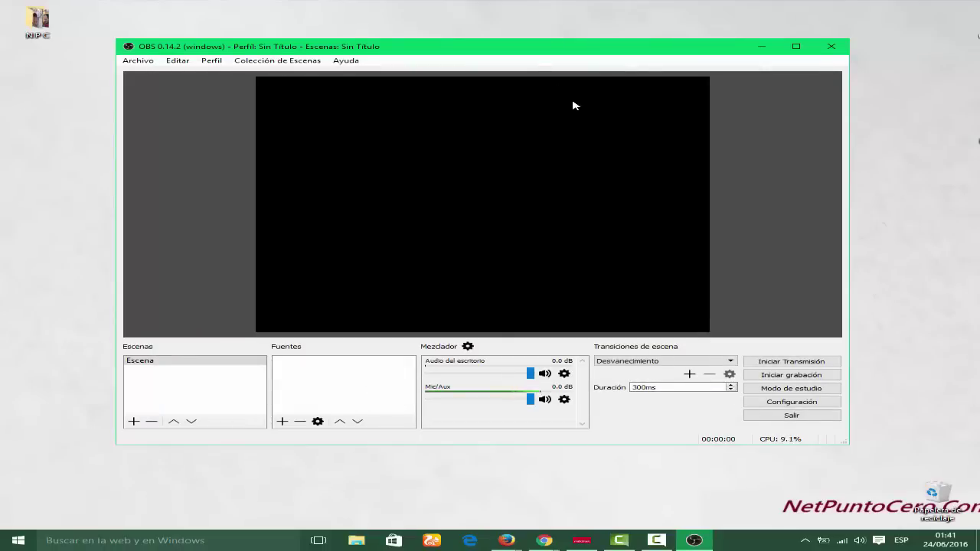
left_click_drag(520, 51, 526, 41)
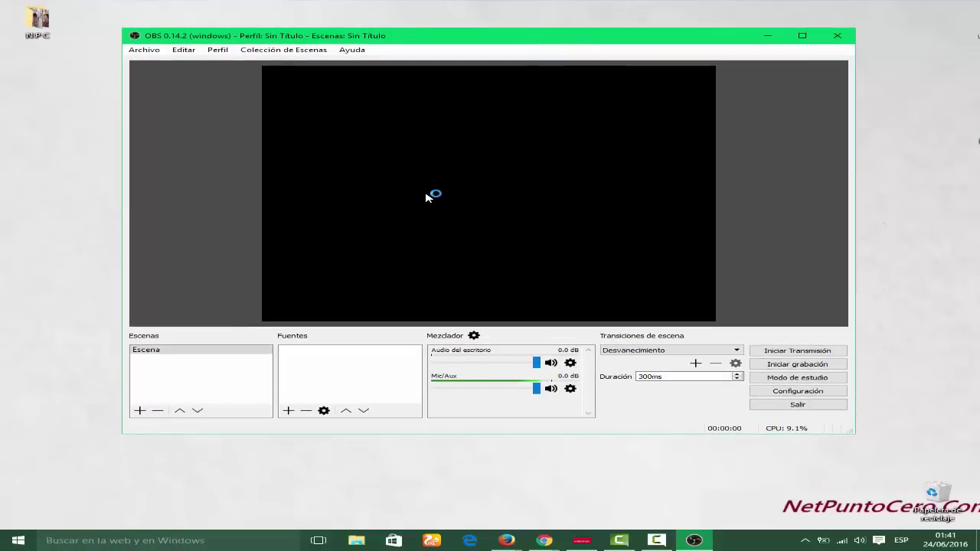
Add a new screen capture source (Captura de pantalla) named "Prueba live" to the scene, keeping it visible.
left_click(289, 412)
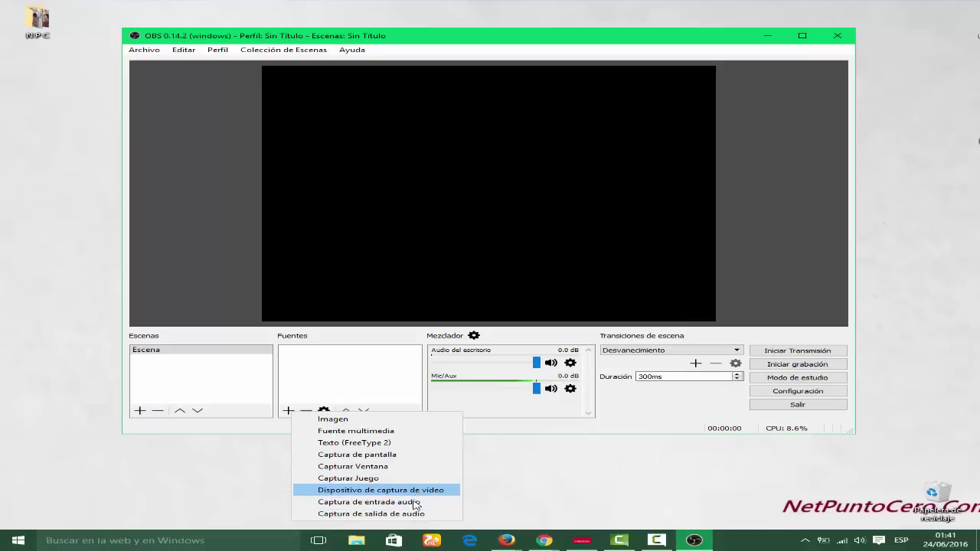
left_click(410, 456)
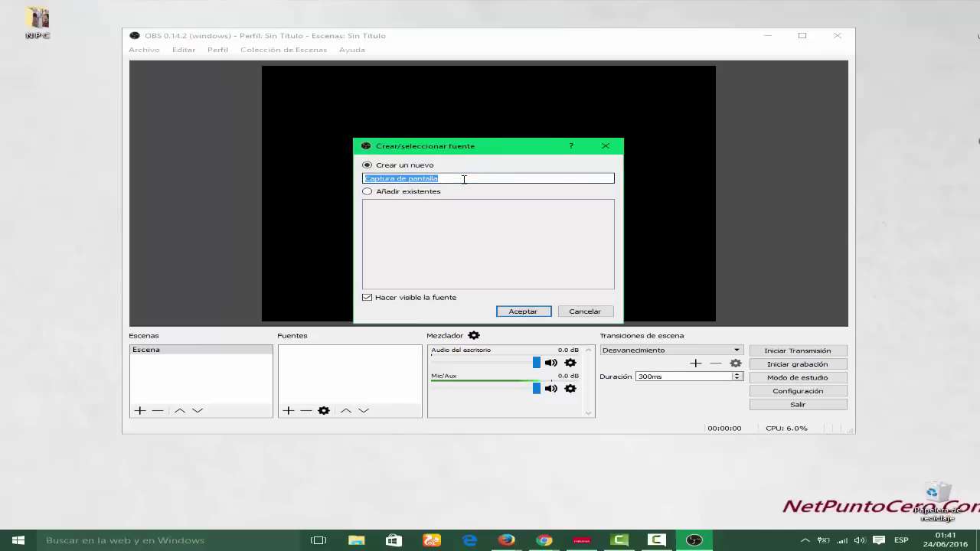
type("Preba")
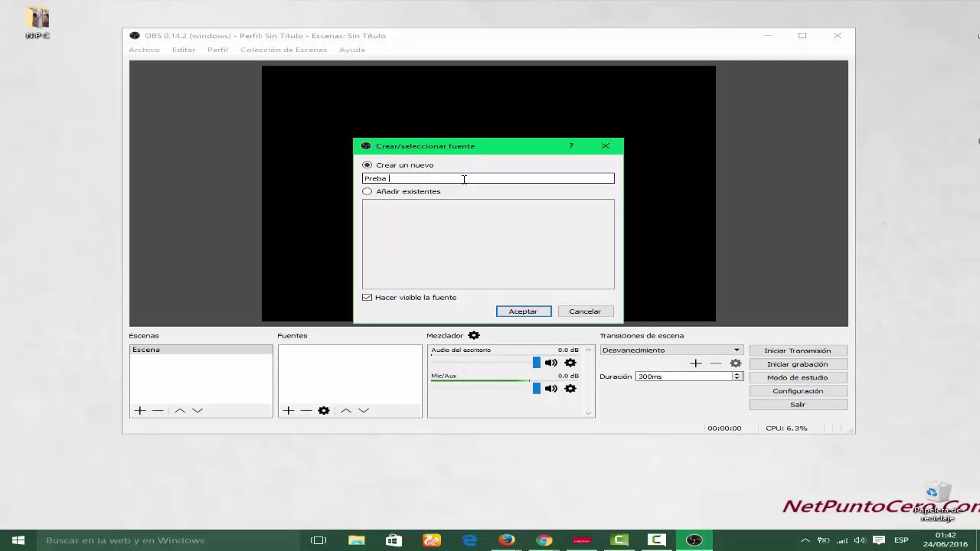
key("BackSpace")
key("BackSpace")
key("BackSpace")
left_click(520, 312)
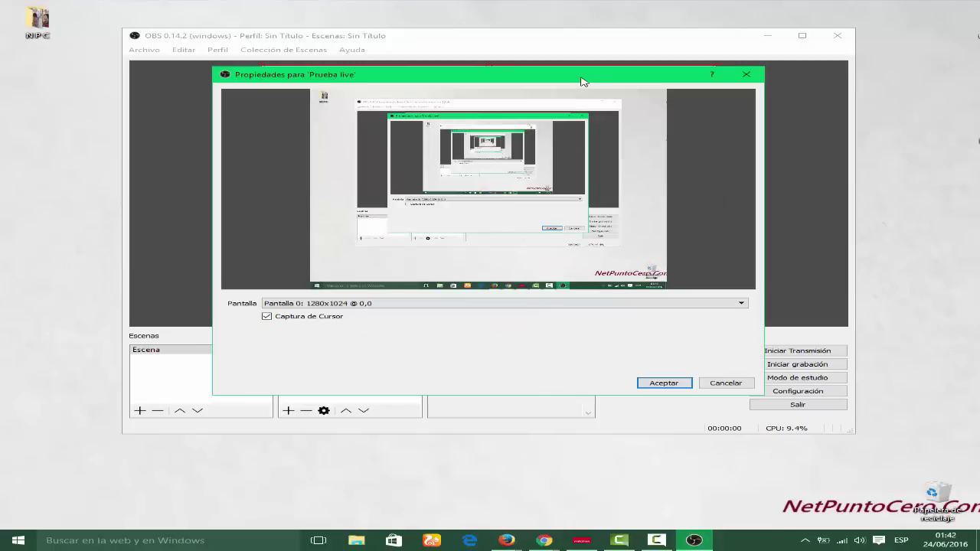
Check the available displays for the source, keep Pantalla 0: 1280x1024 with Captura de Cursor enabled, and accept its properties.
left_click_drag(579, 77, 585, 69)
left_click(477, 297)
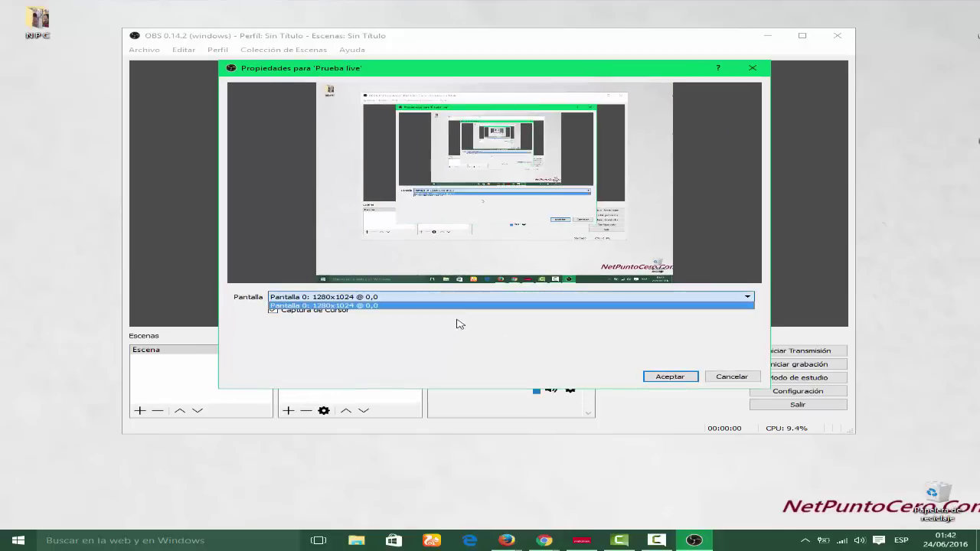
left_click(454, 326)
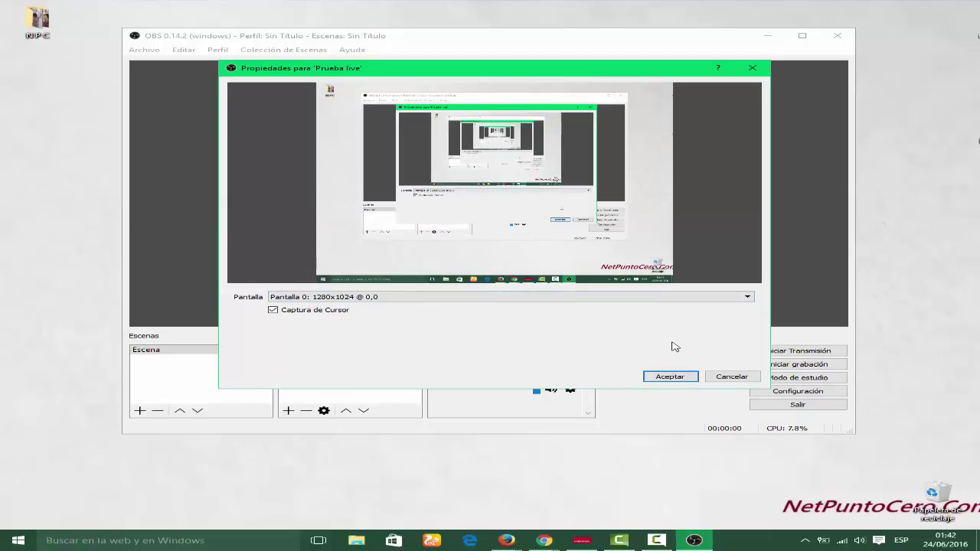
left_click(671, 377)
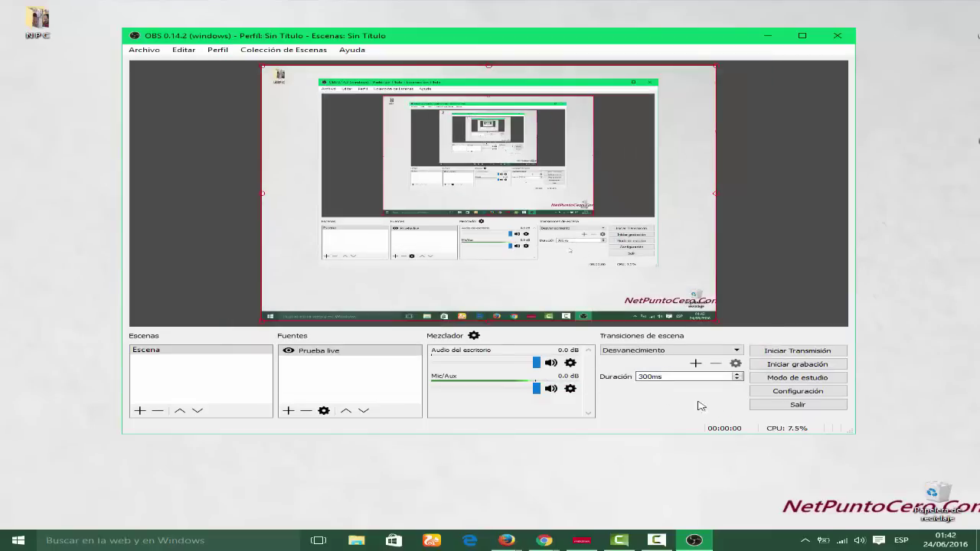
Start the OBS transmission and bring up the Facebook live broadcast window in Chrome, offsetting the two windows from each other.
left_click(813, 353)
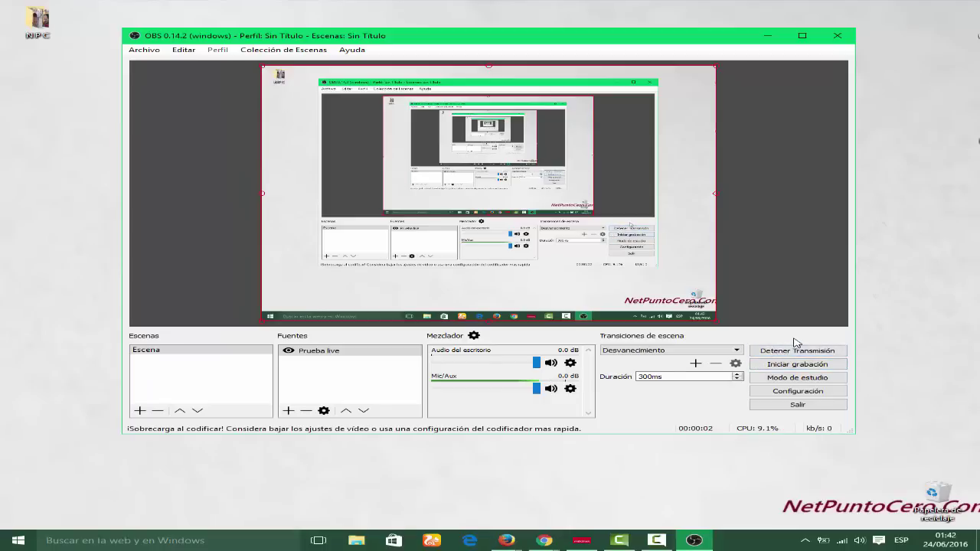
left_click(544, 541)
left_click(628, 475)
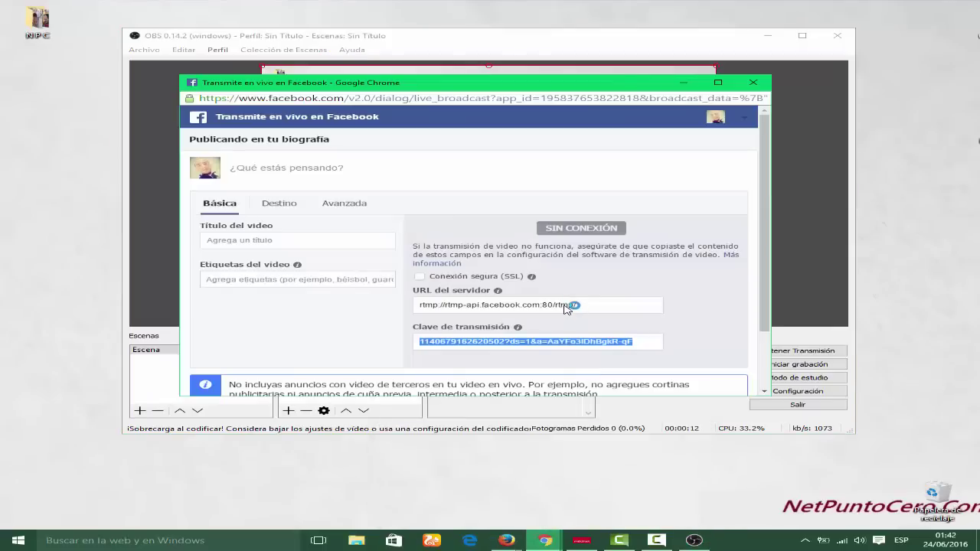
left_click_drag(532, 87, 489, 54)
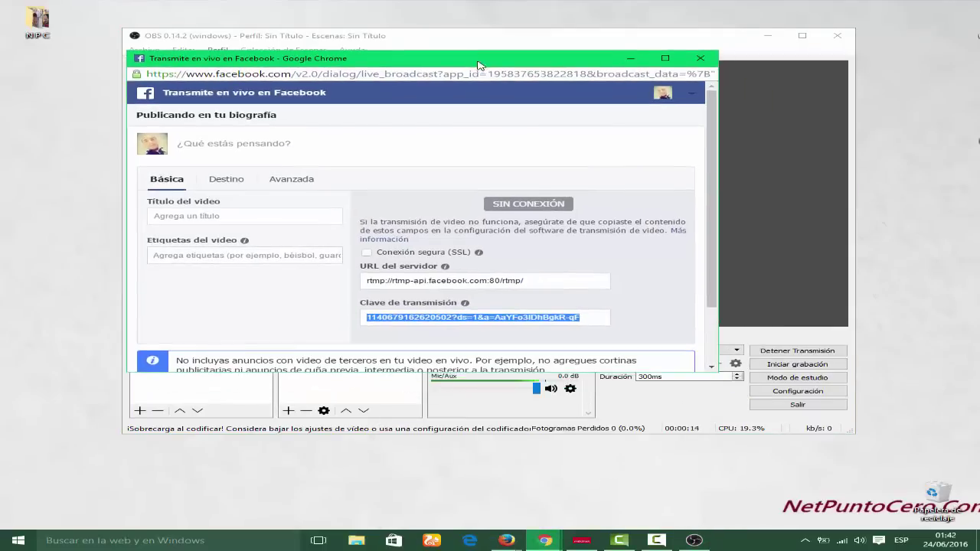
left_click(556, 40)
left_click_drag(557, 40, 610, 37)
left_click(162, 60)
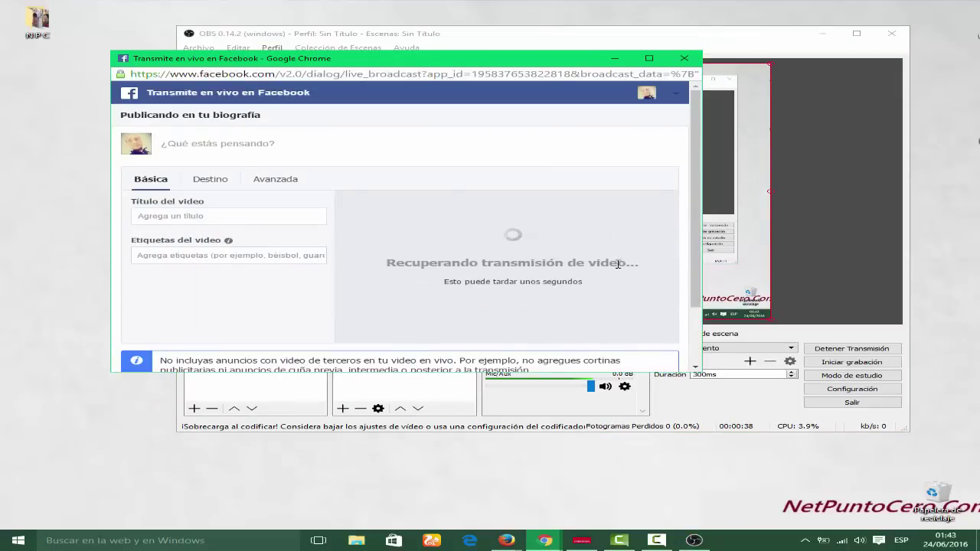
Start the live broadcast of the previewed video on Facebook with the audience kept at "Solo yo".
left_click_drag(695, 221, 698, 254)
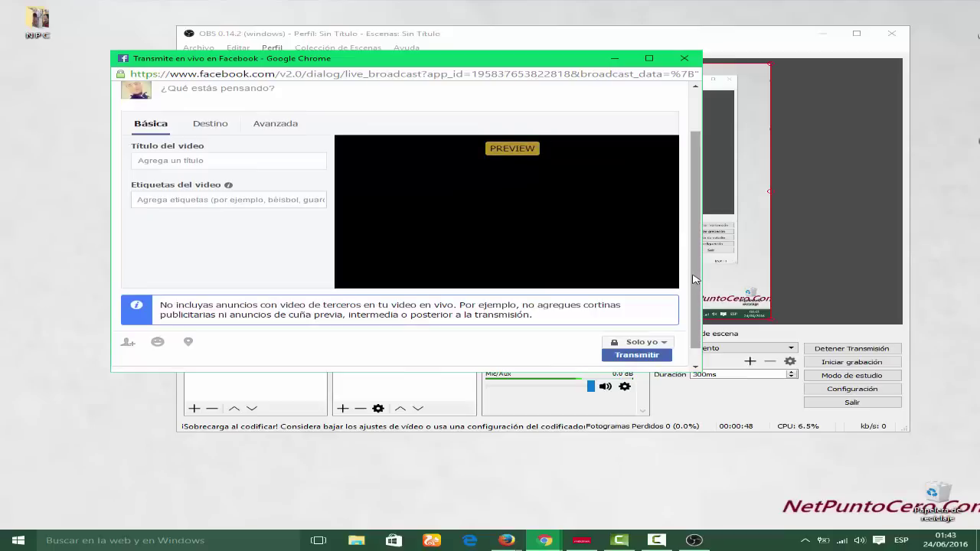
scroll(694, 296, "down", 1)
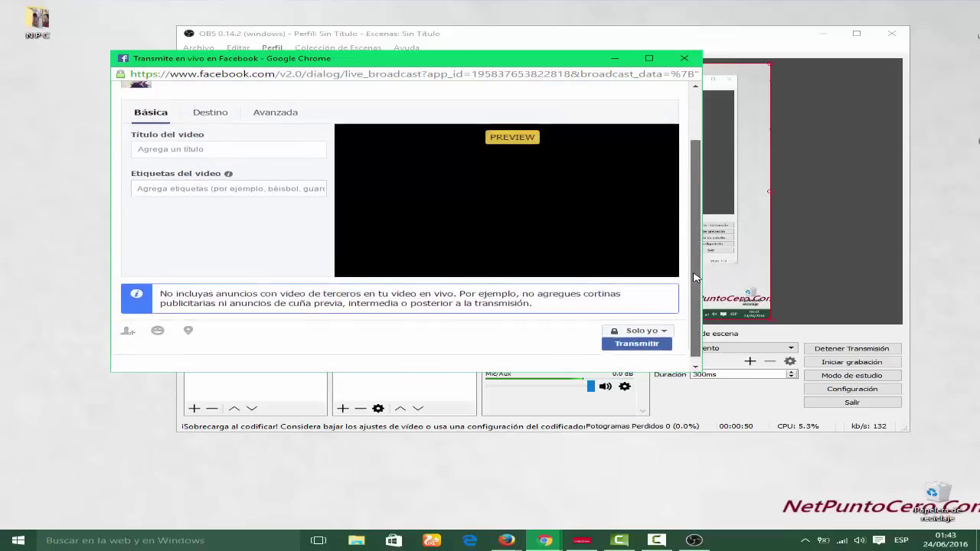
scroll(695, 287, "up", 1)
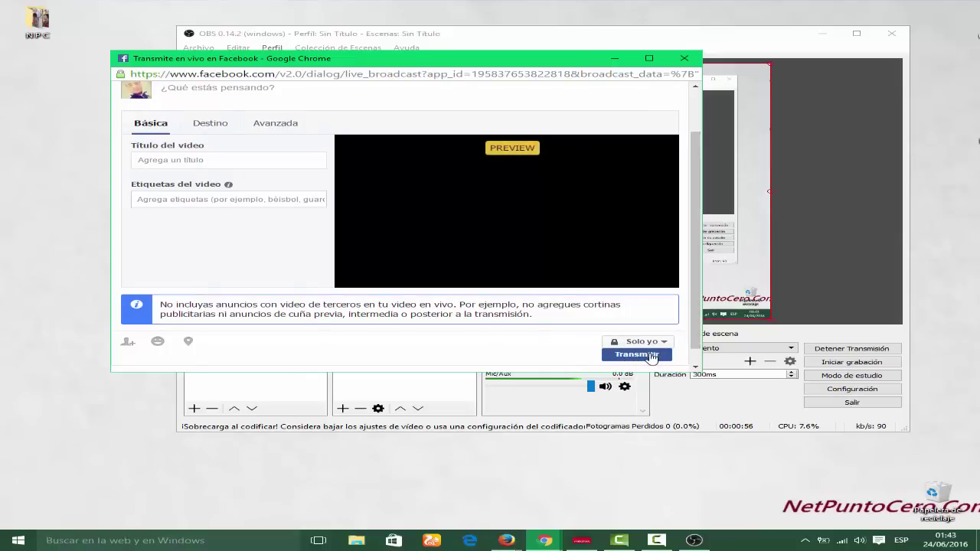
left_click(650, 355)
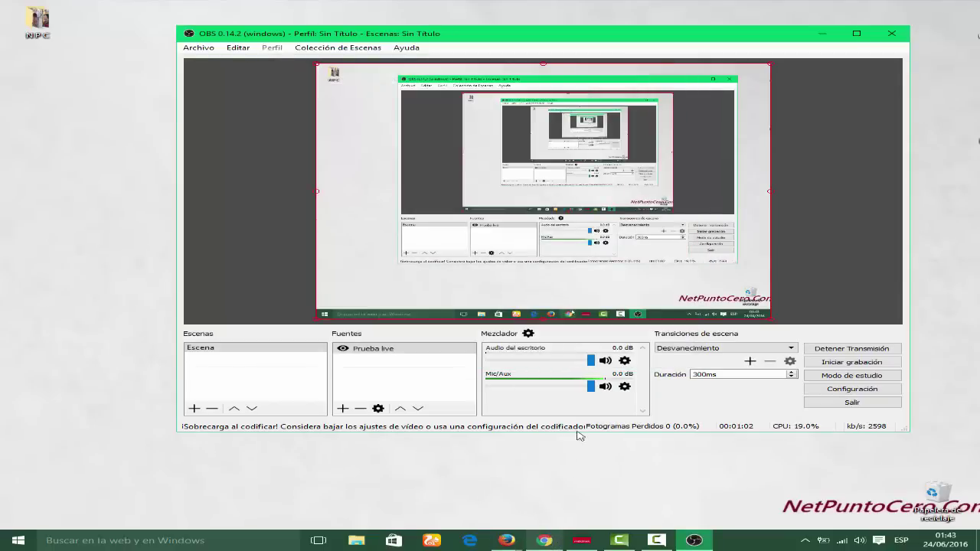
Switch to the Facebook profile page in Chrome, reload it and examine the live video post and its options.
left_click(543, 541)
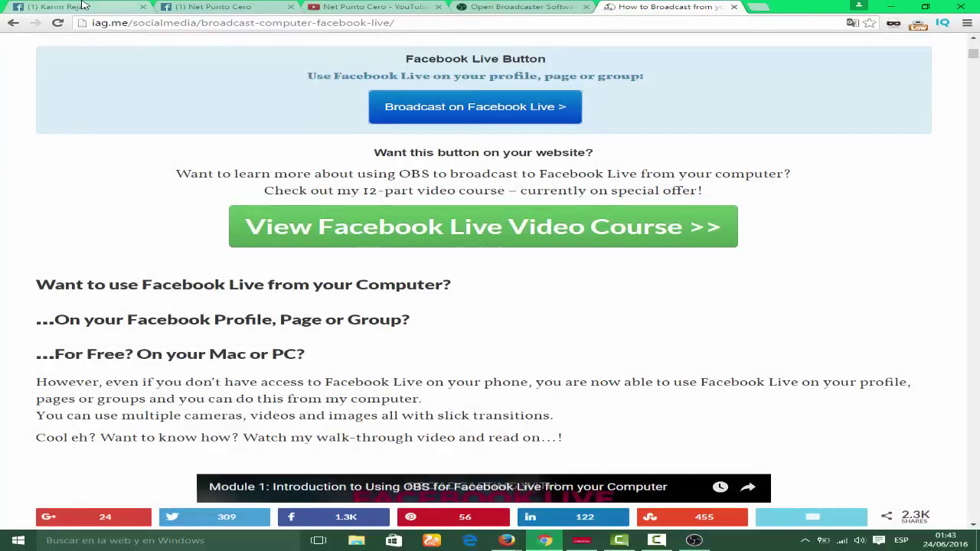
left_click(84, 6)
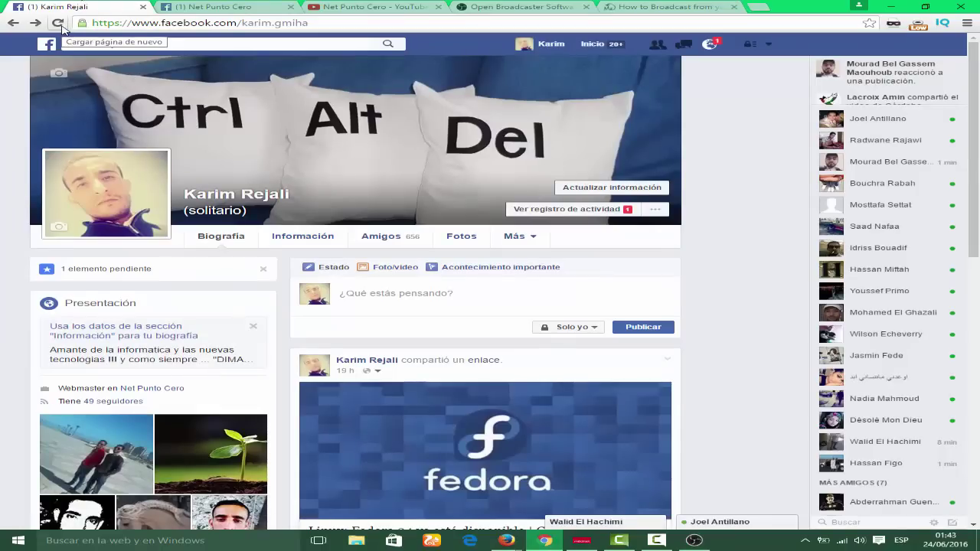
left_click(62, 27)
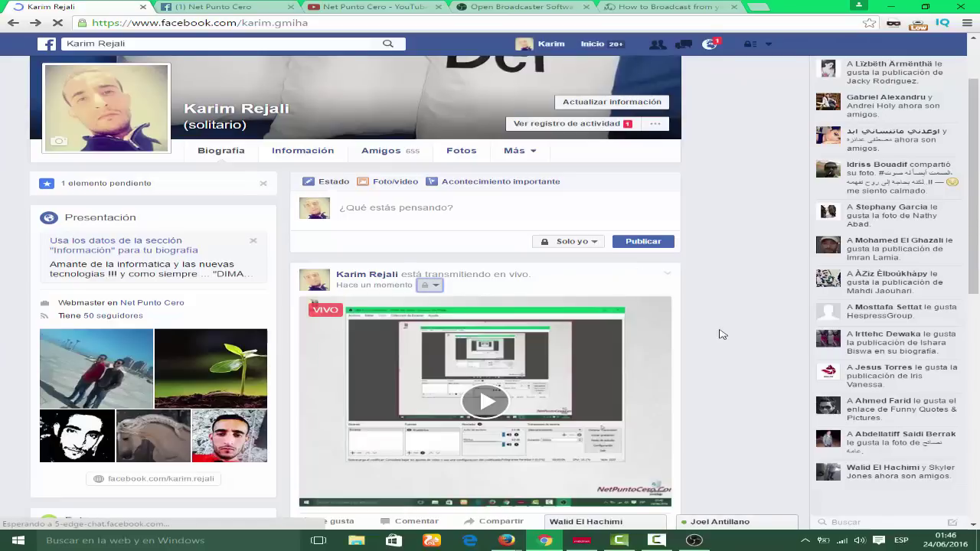
scroll(720, 334, "down", 2)
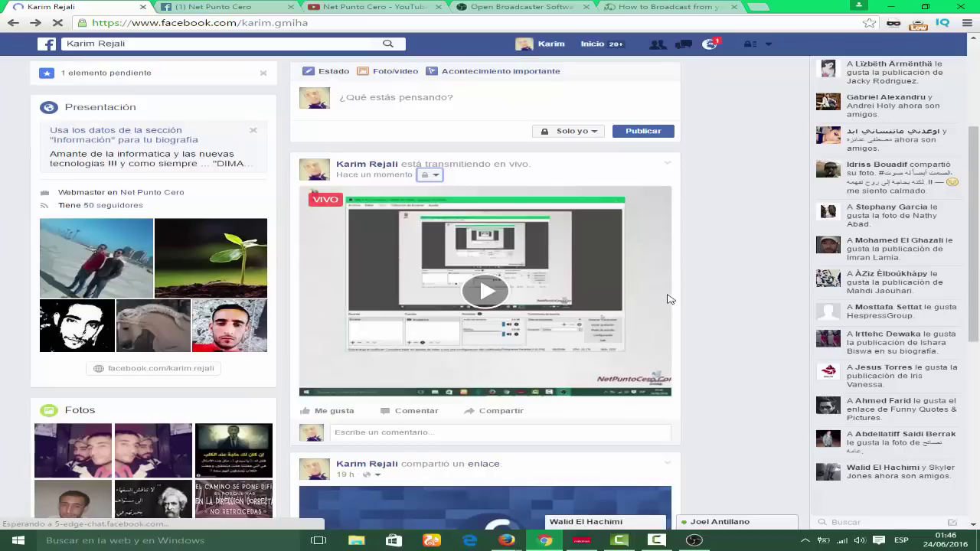
left_click(666, 164)
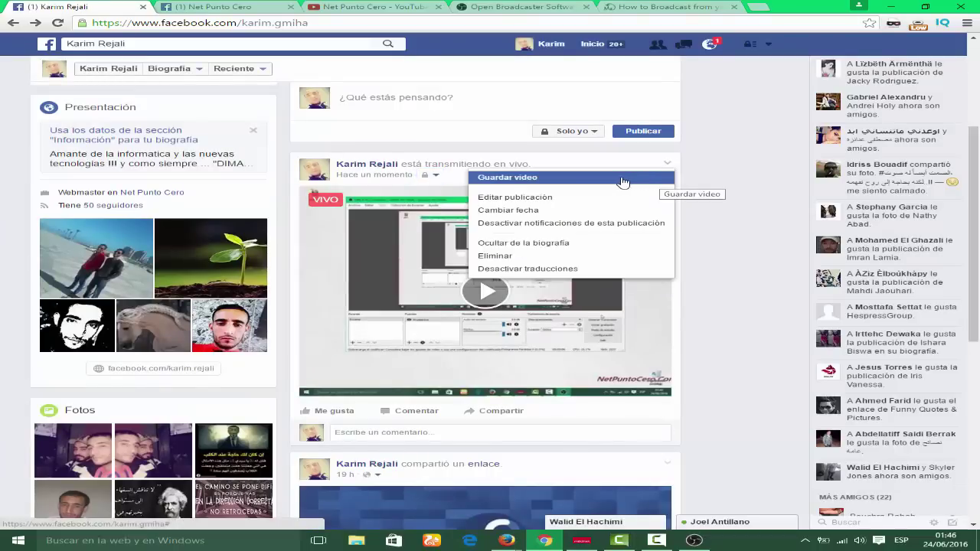
left_click(724, 153)
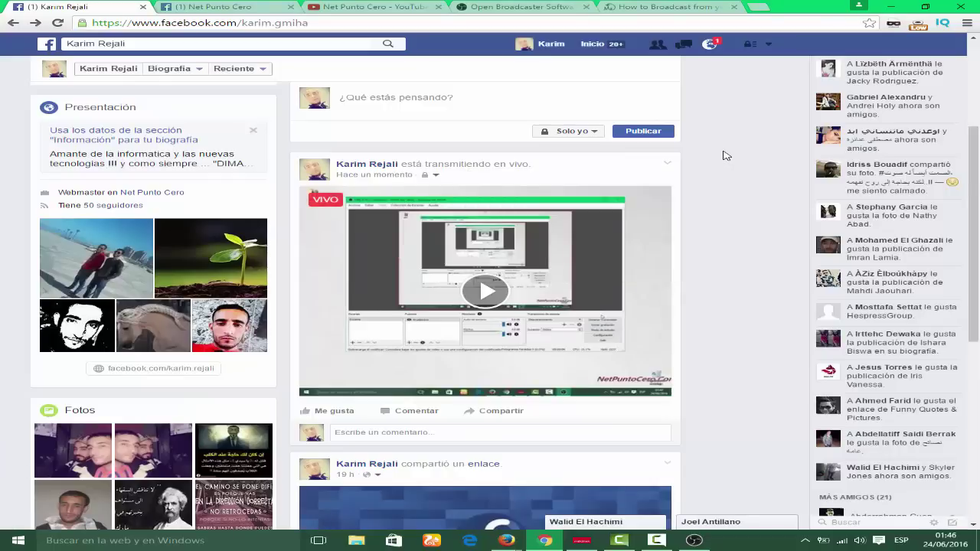